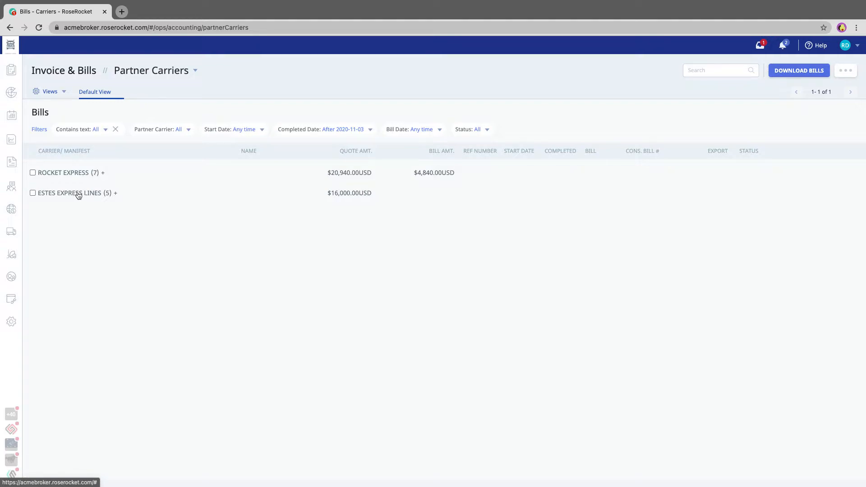
Step: Filter the partner carrier bills to Completed status only
left_click(67, 173)
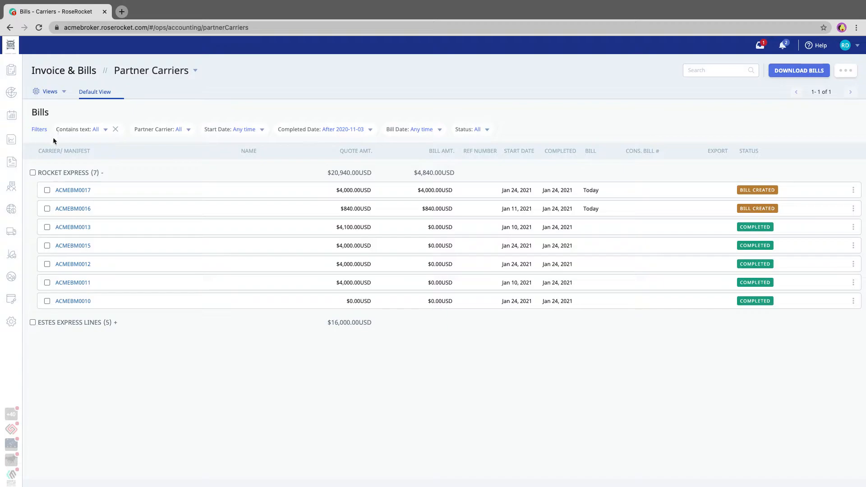
left_click(66, 174)
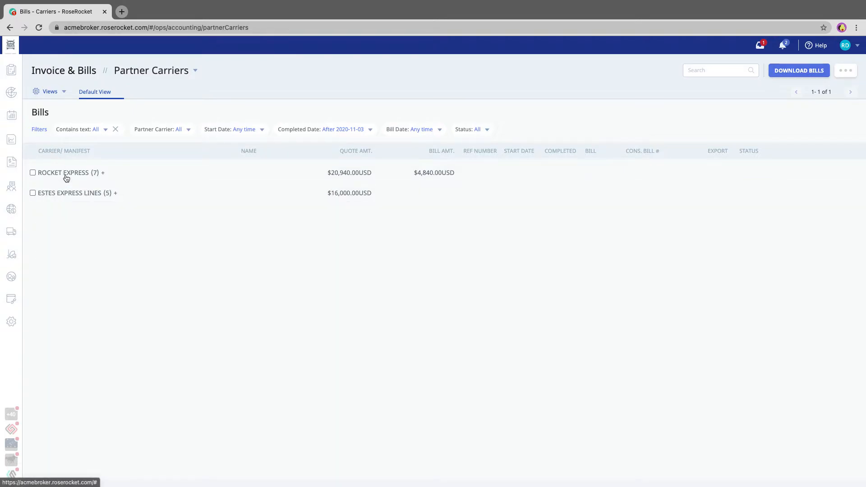
left_click(469, 129)
left_click(463, 187)
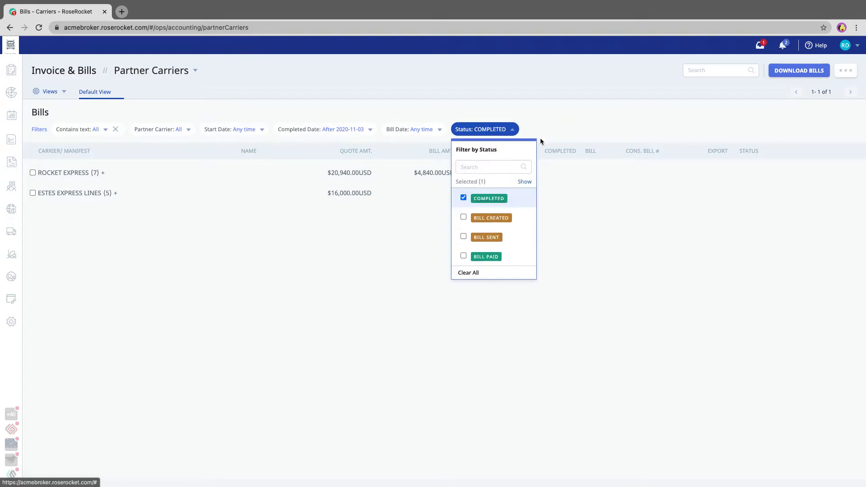
left_click(561, 119)
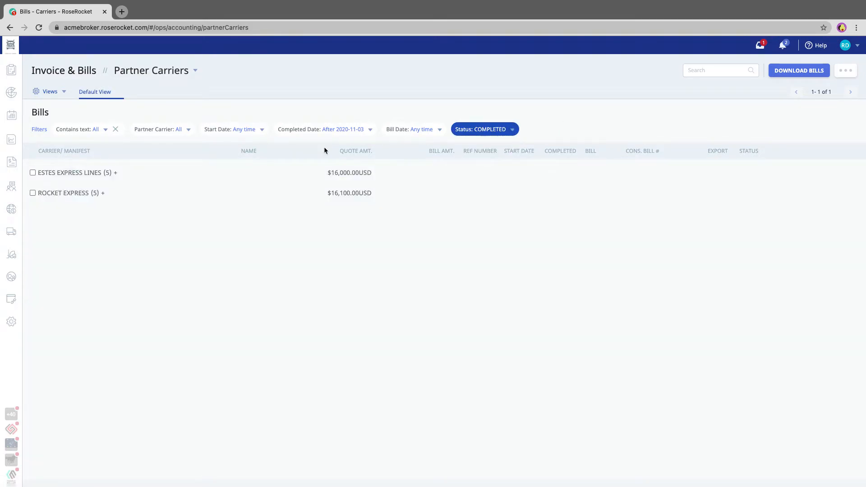
Step: Expand the Estes Express Lines and Rocket Express manifest groups
left_click(110, 172)
left_click(79, 285)
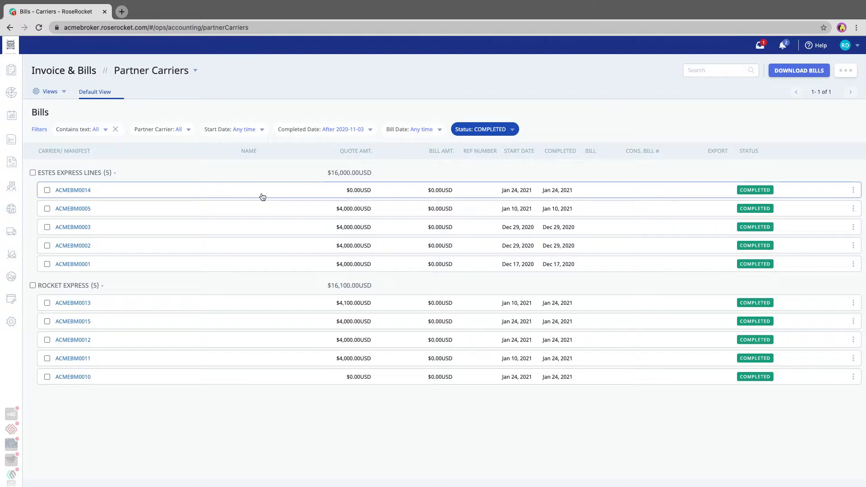
left_click(46, 92)
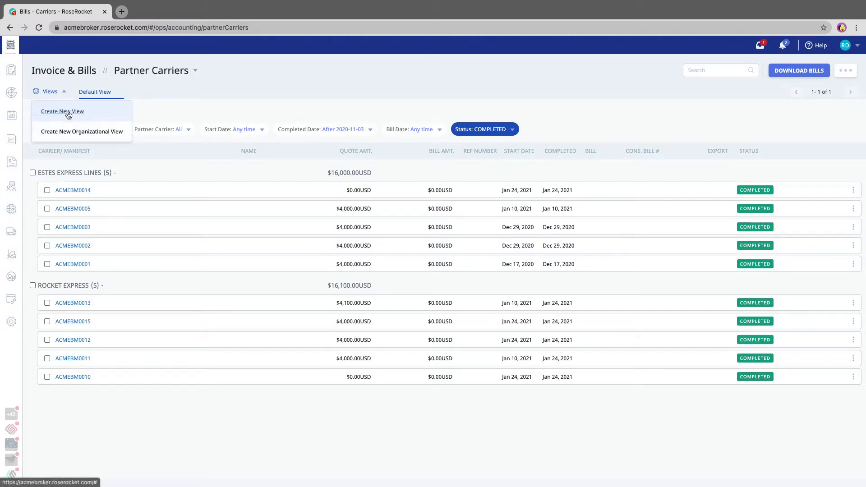
Step: Create a new saved view named Completed from the Status: COMPLETED filter
left_click(68, 113)
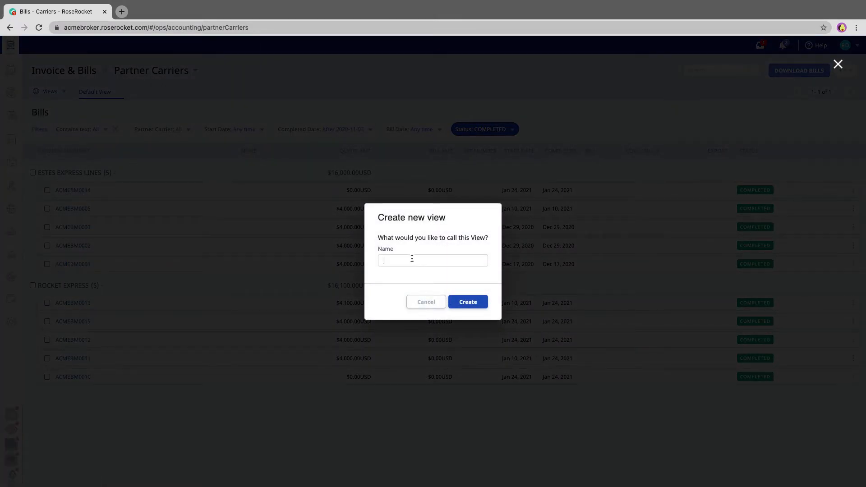
type("Completed")
left_click(464, 302)
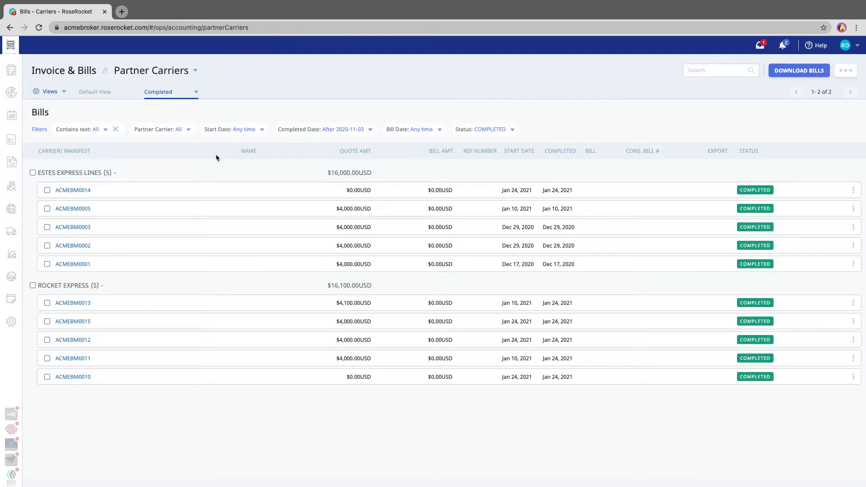
Step: Search the bills for m0013 to find manifest ACMEBM0013, then go to the Orders list
scroll(126, 309, "down", 1)
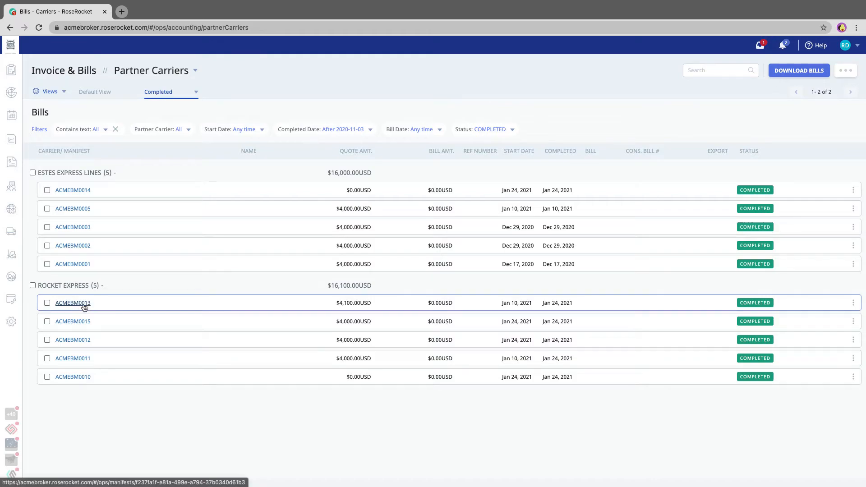
left_click(709, 71)
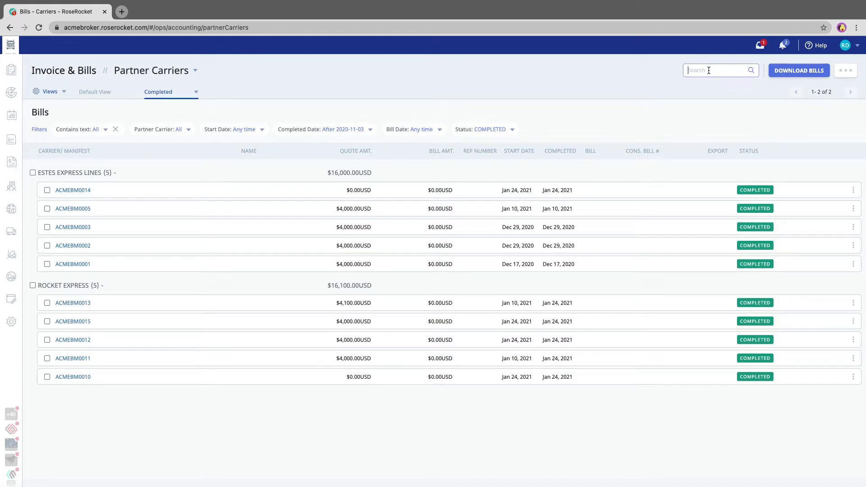
type("m0013")
key("Return")
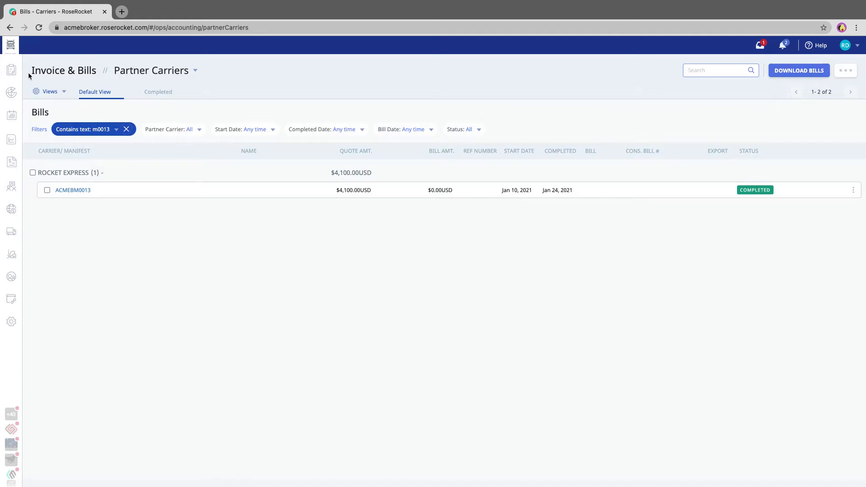
left_click(12, 77)
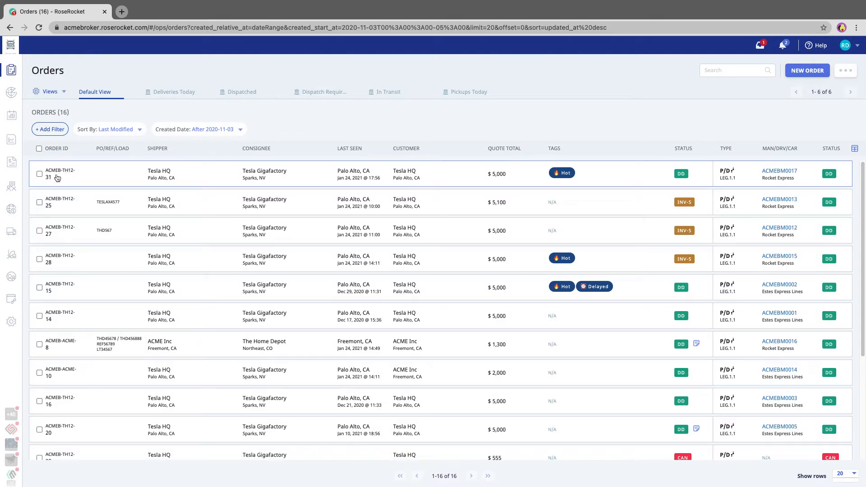
Step: Back on Partner Carrier bills, search for order th12-31, then clear that text filter
mouse_move(18, 166)
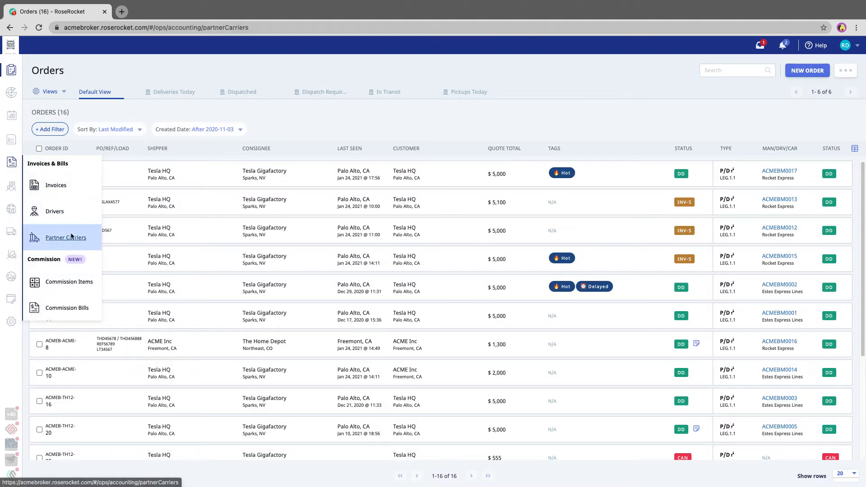
left_click(66, 237)
left_click(705, 70)
type("t")
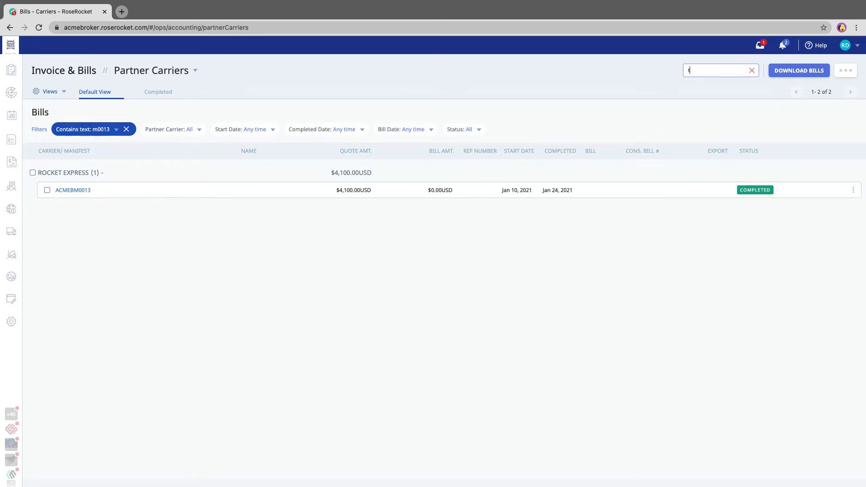
type("h12-31")
key("Return")
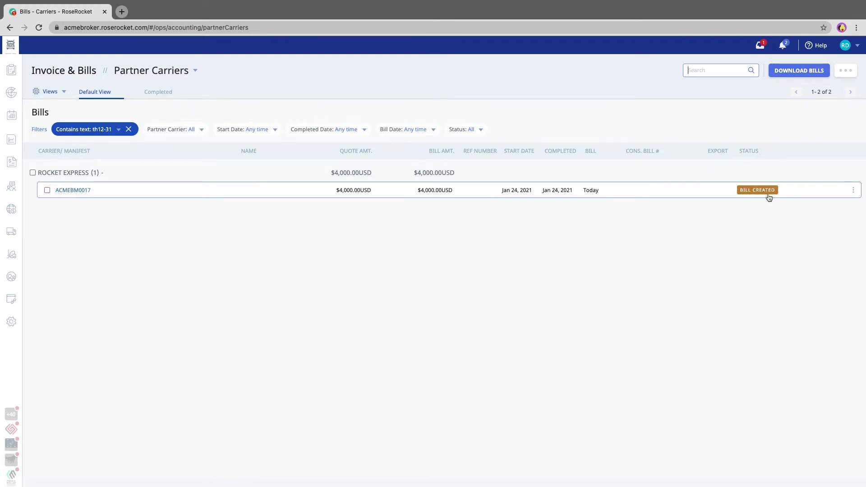
left_click(129, 129)
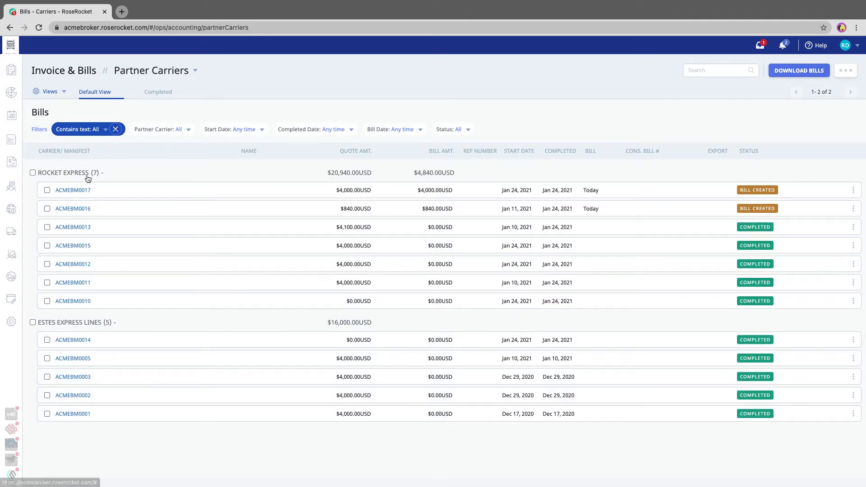
Step: Open manifest ACMEBM0013 and scroll to its Cost Estimates totalling $4,100.00 USD
left_click(73, 227)
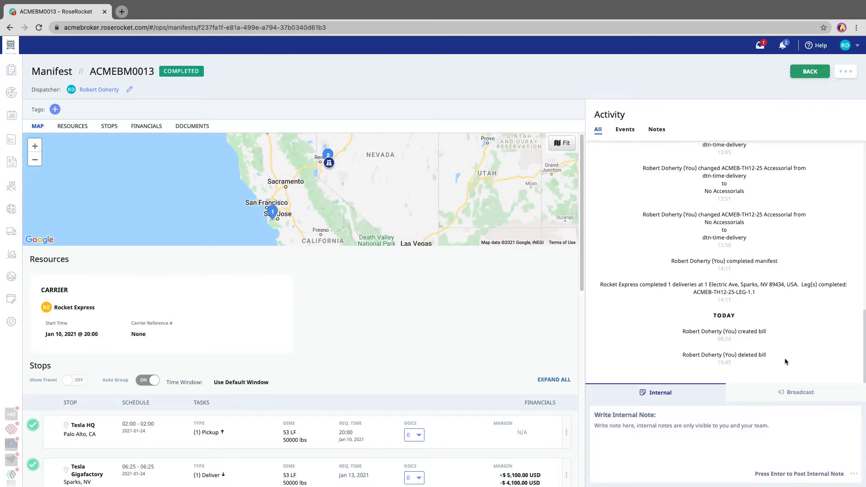
scroll(692, 266, "up", 3)
scroll(691, 268, "down", 3)
scroll(361, 386, "down", 6)
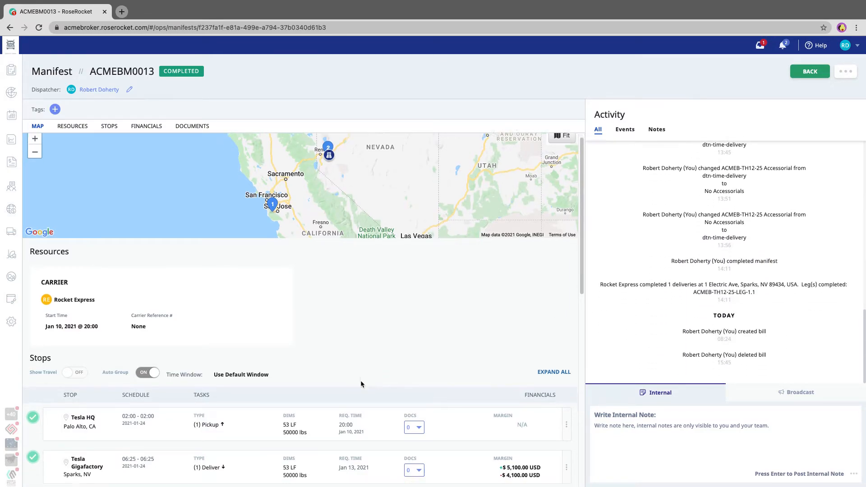
scroll(361, 383, "down", 2)
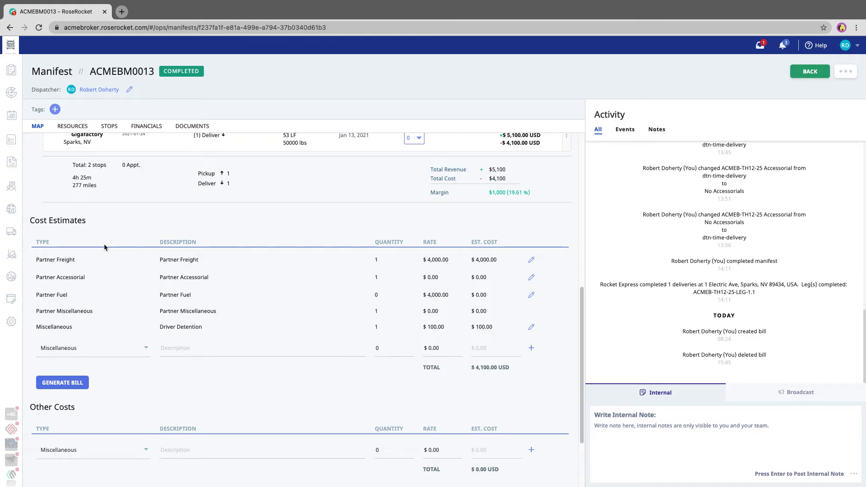
Step: Check the Partner Freight and Driver Detention rates, then generate bill BILL-ACMEBM0013
left_click_drag(425, 259, 462, 262)
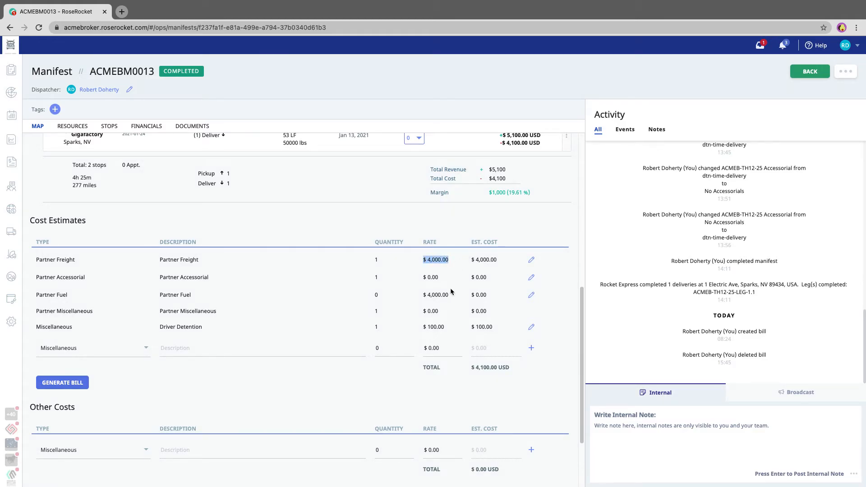
left_click(299, 221)
left_click_drag(427, 327, 457, 329)
left_click(478, 365)
left_click(66, 384)
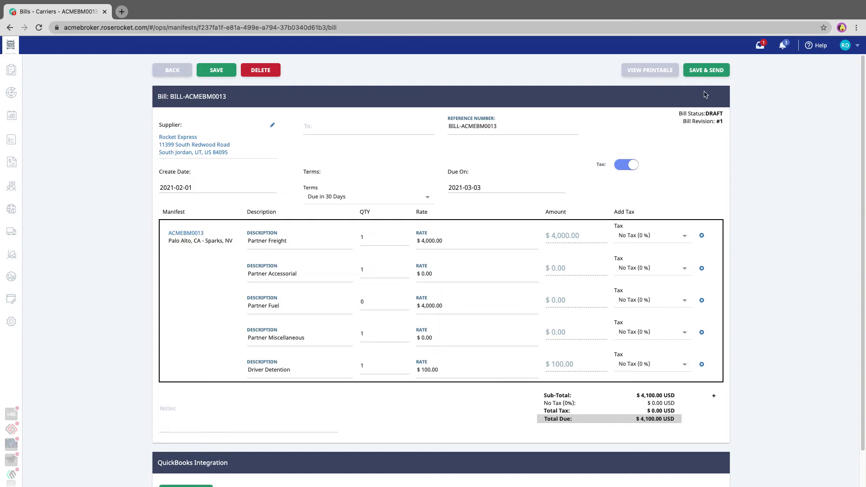
Step: Save bill BILL-ACMEBM0013 and e-mail it to the recipient's address, marking it Sent
left_click(706, 70)
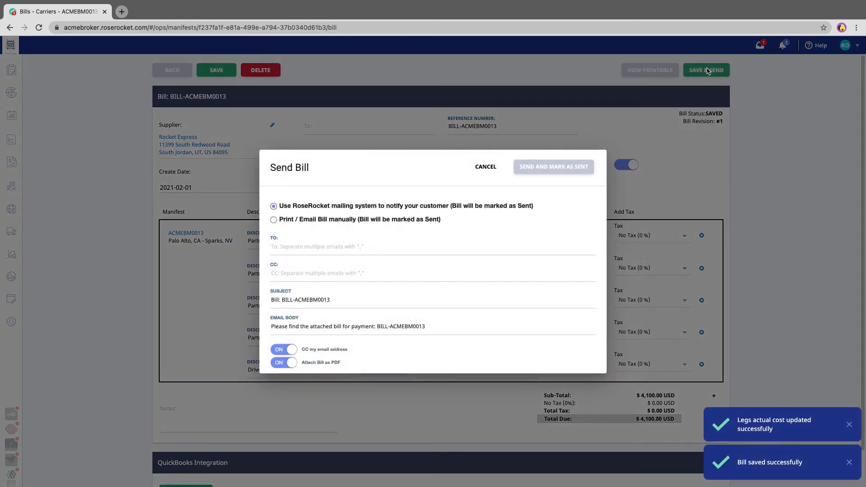
left_click(370, 250)
key("Tab")
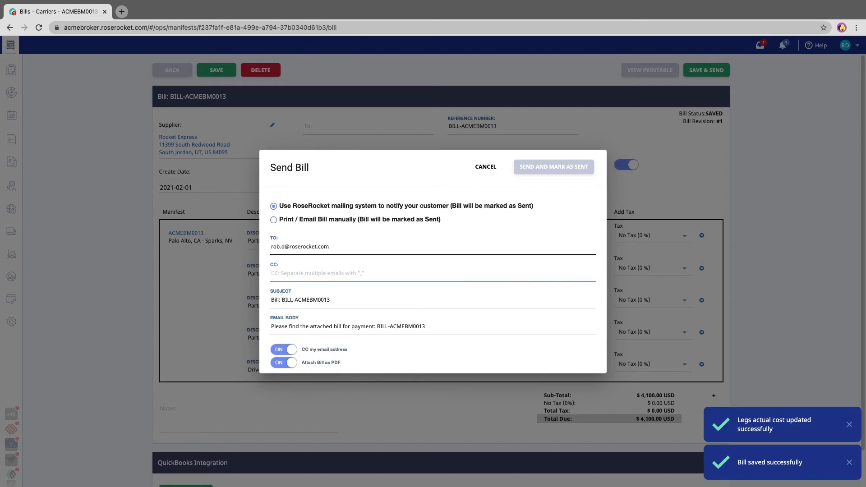
left_click(458, 232)
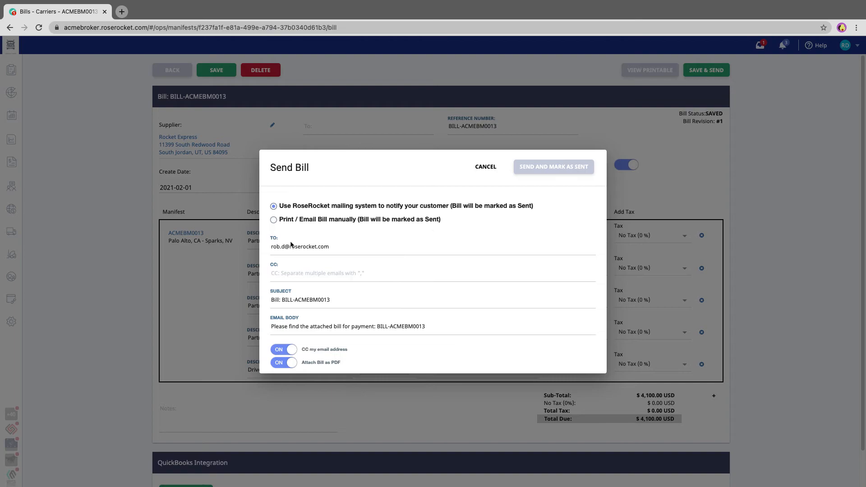
left_click(574, 169)
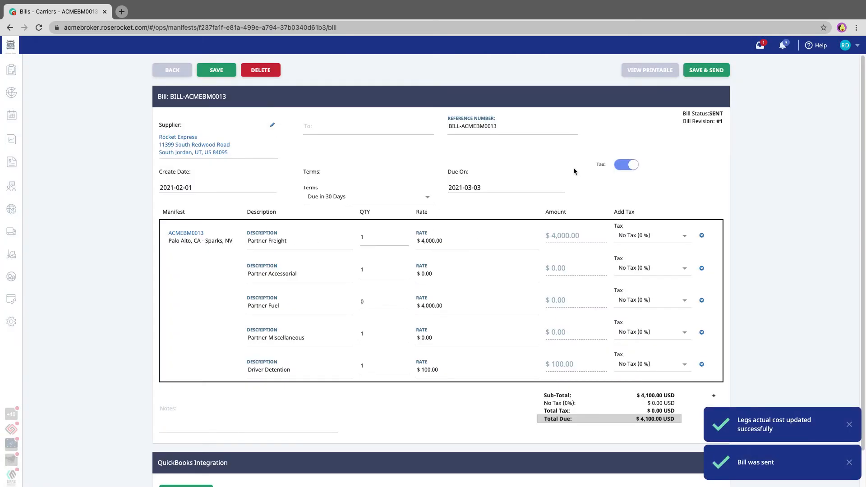
Step: Preview the printable bill, then re-save it as revision BILL-ACMEBM0013.2
left_click(648, 74)
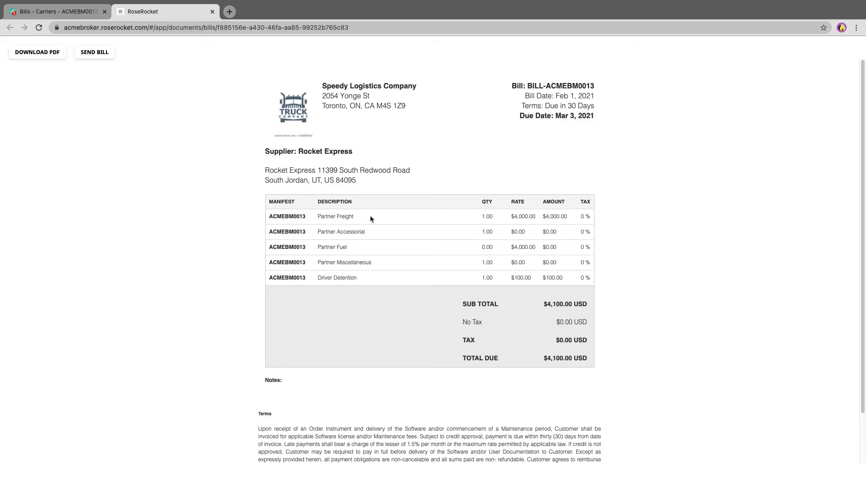
left_click(213, 12)
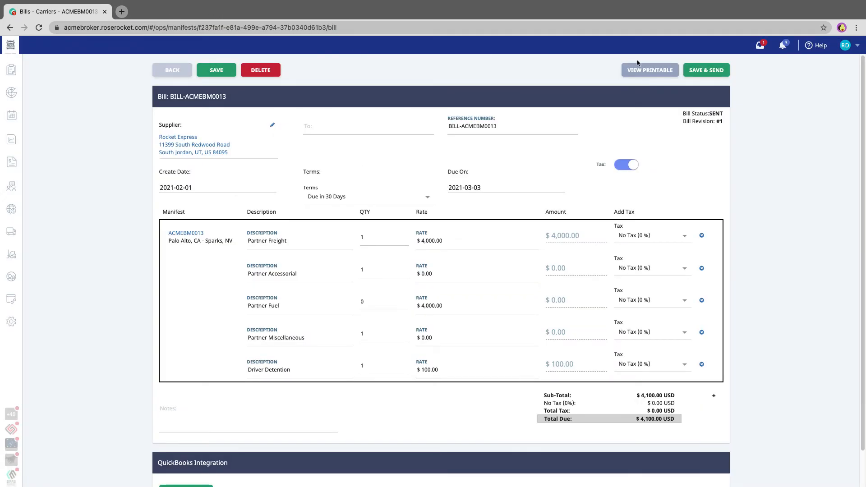
left_click(221, 72)
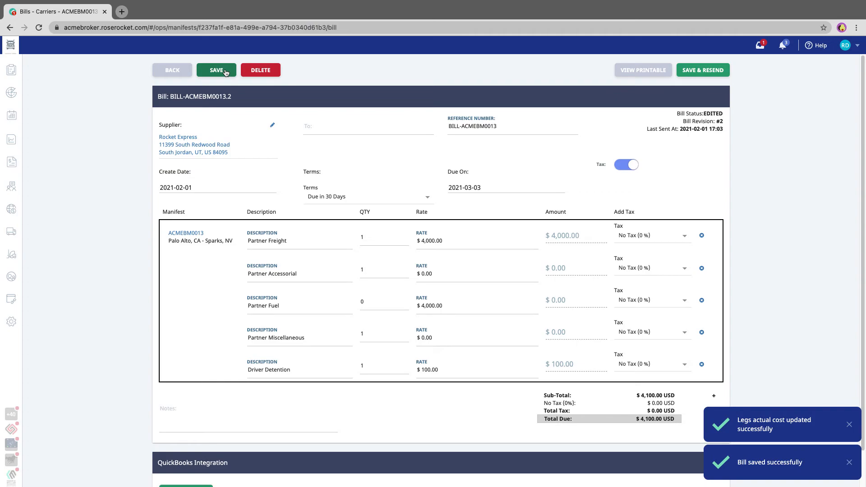
Step: Return to the Partner Carriers bills list, where ACMEBM0013 shows Bill Sent
mouse_move(12, 168)
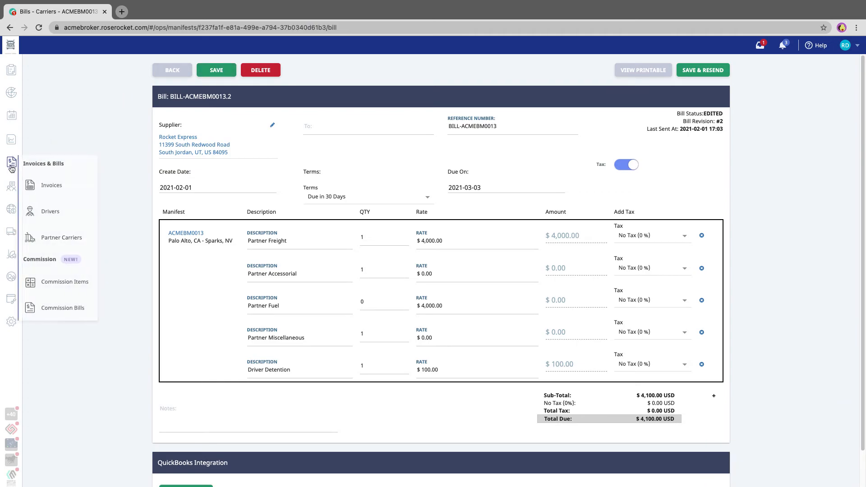
left_click(59, 237)
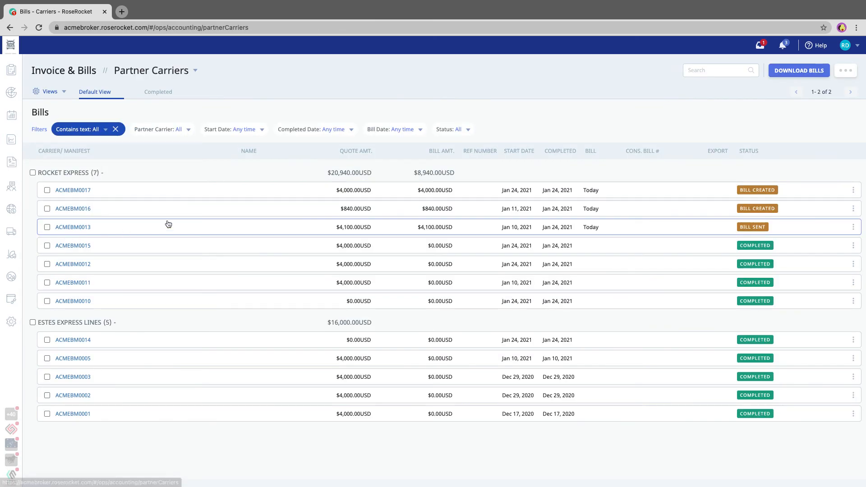